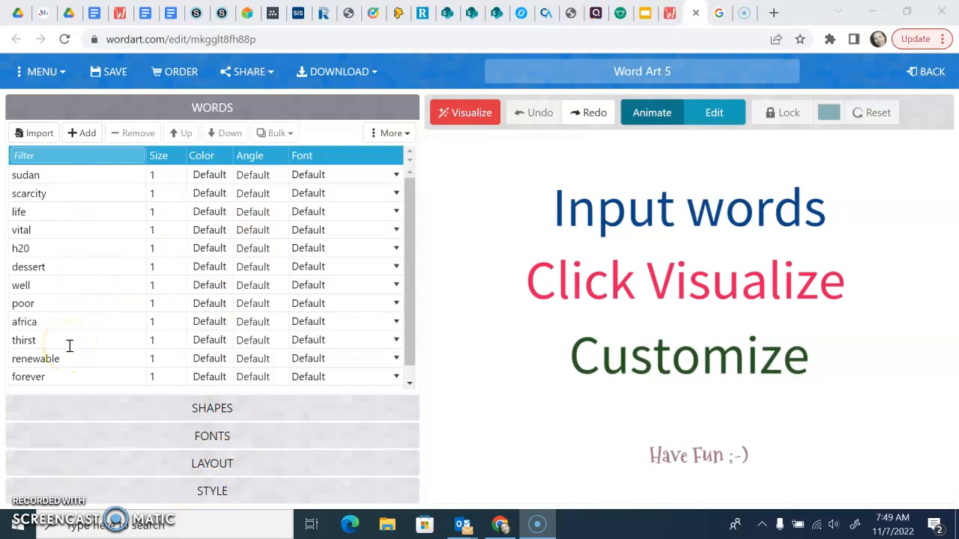
- Add the word "bucket" at the end of the word list
drag(412, 237, 421, 180)
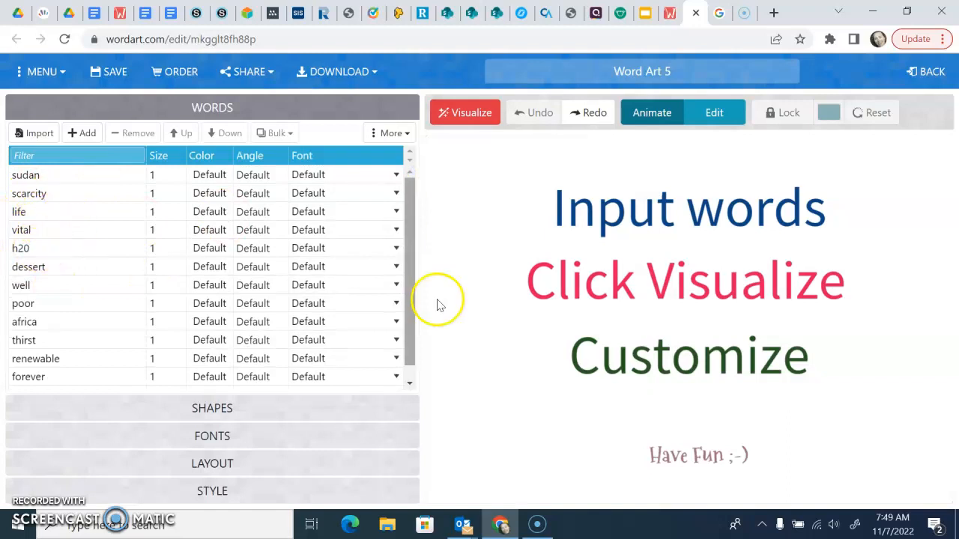
drag(405, 222, 406, 349)
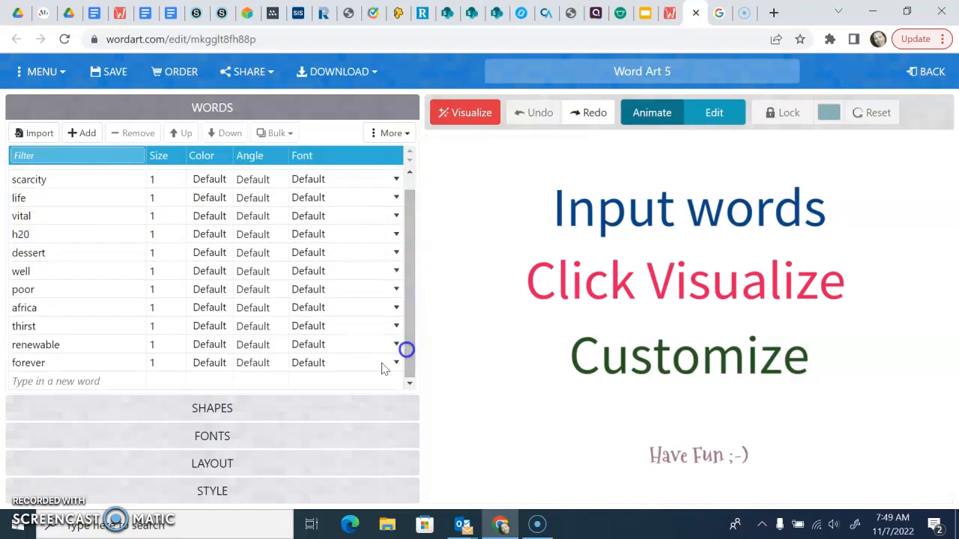
click(56, 381)
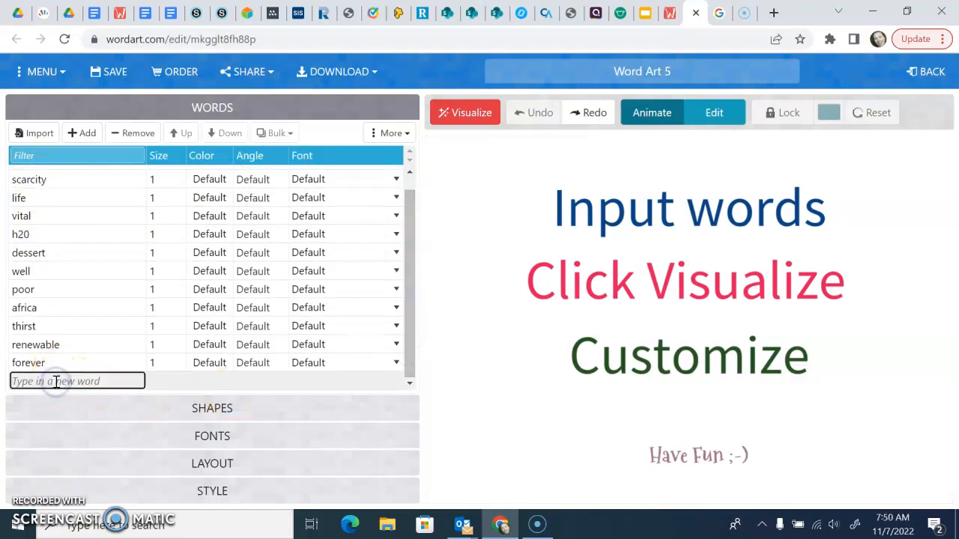
text(bucket)
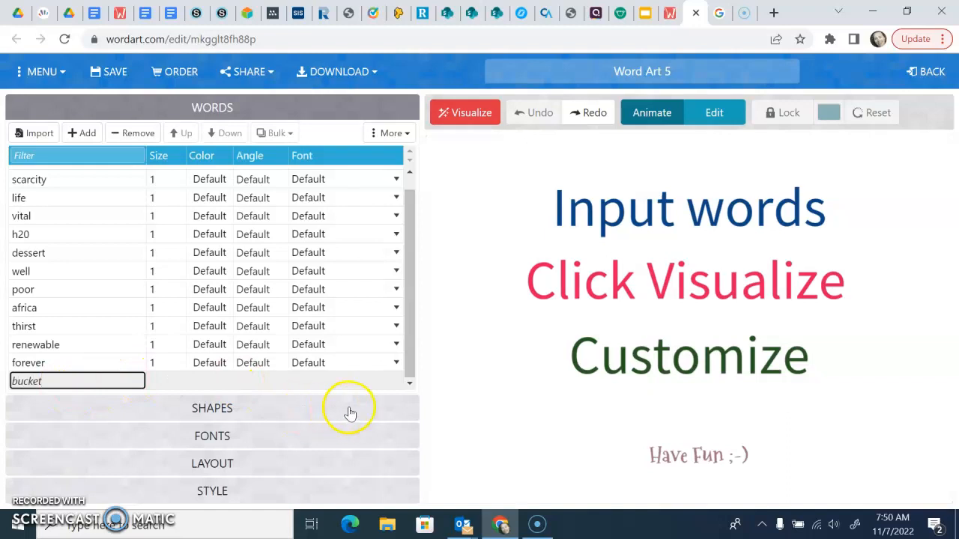
click(478, 326)
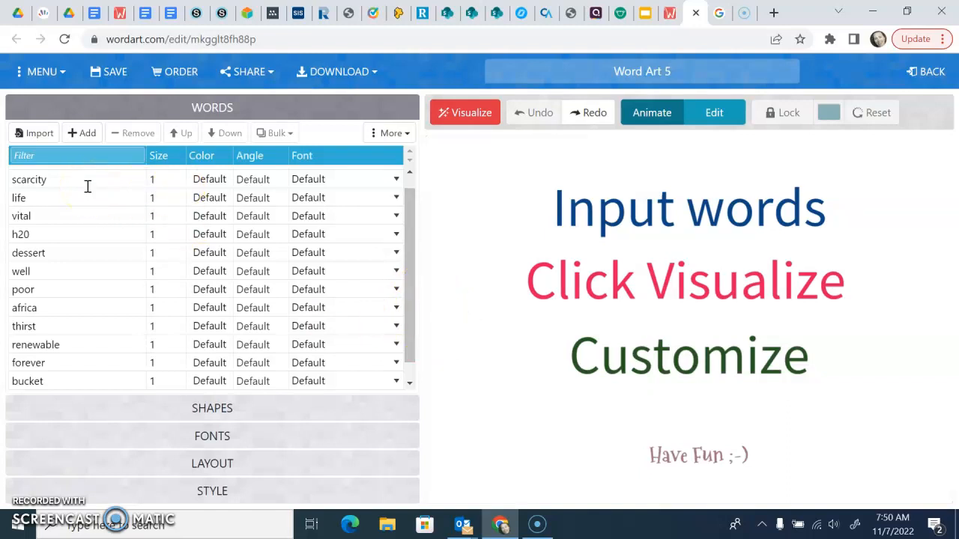
- View the options for adding a custom image as a shape and close them without adding one
click(210, 406)
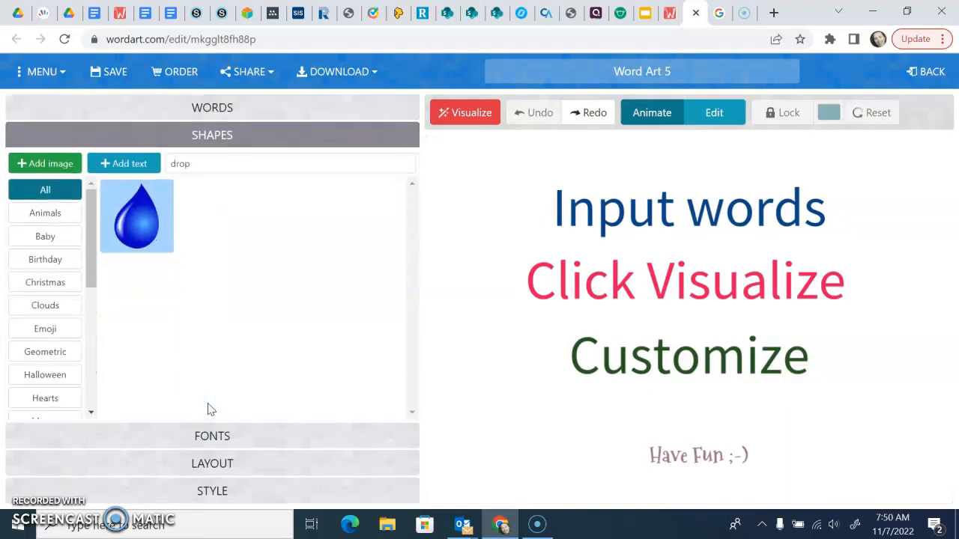
click(53, 166)
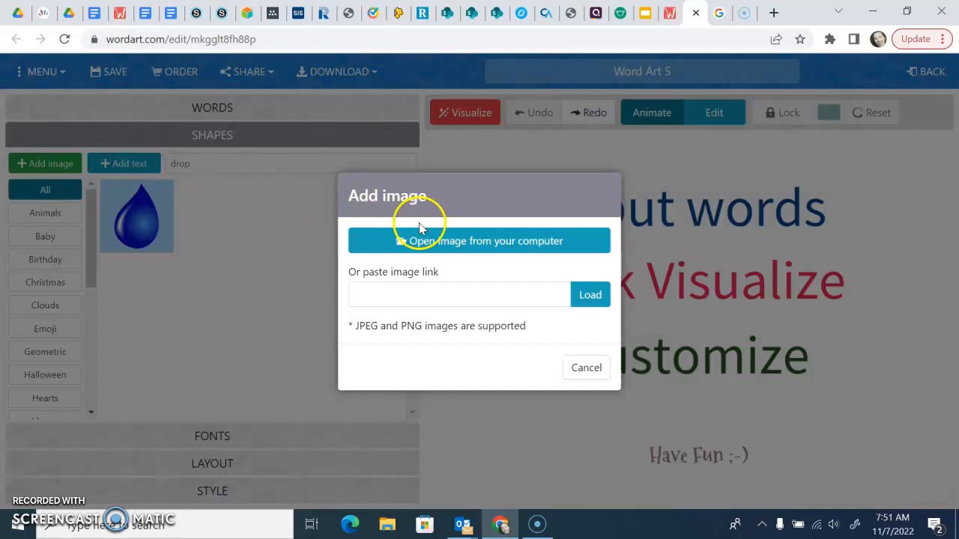
click(597, 372)
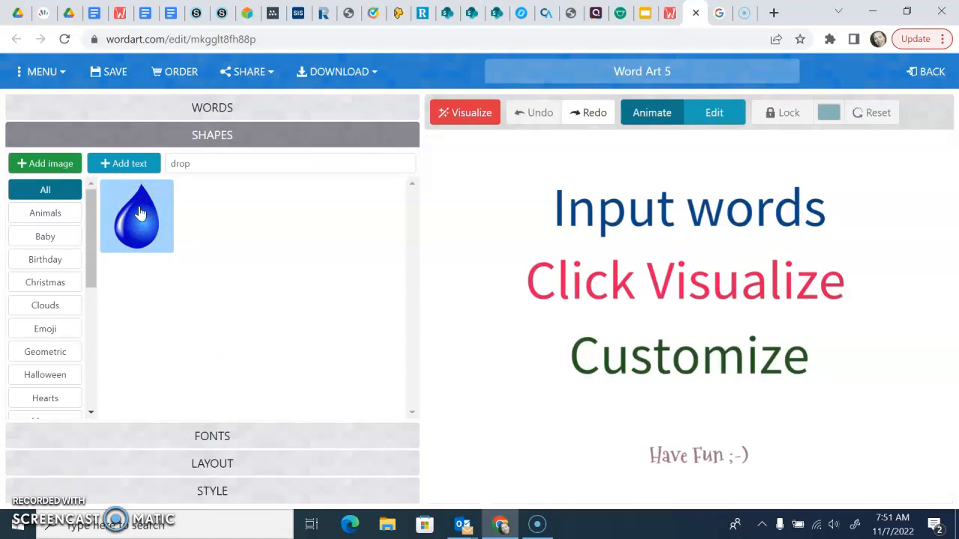
click(409, 412)
- Choose Traveling Typewriter as the font for the word art
click(214, 434)
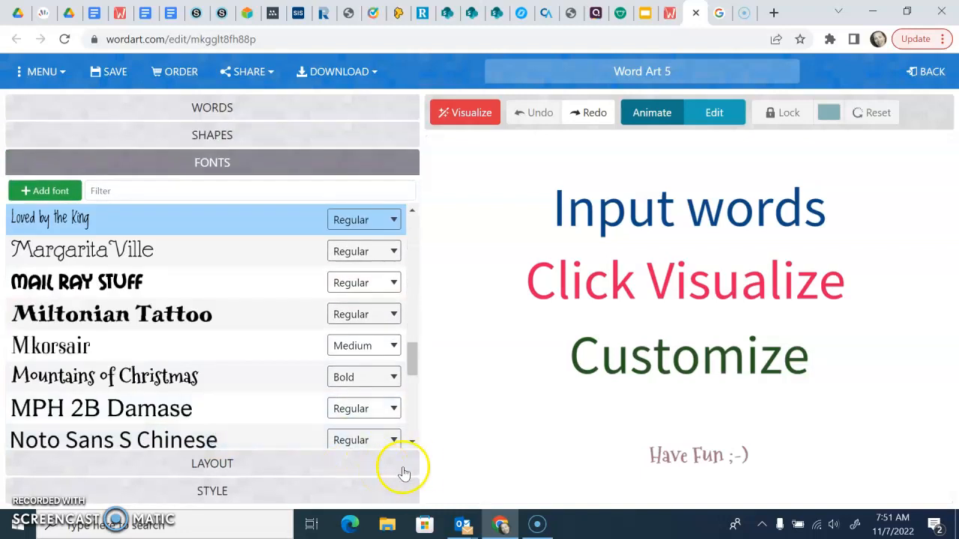
click(412, 441)
click(414, 441)
click(414, 441)
click(415, 442)
click(414, 441)
click(414, 442)
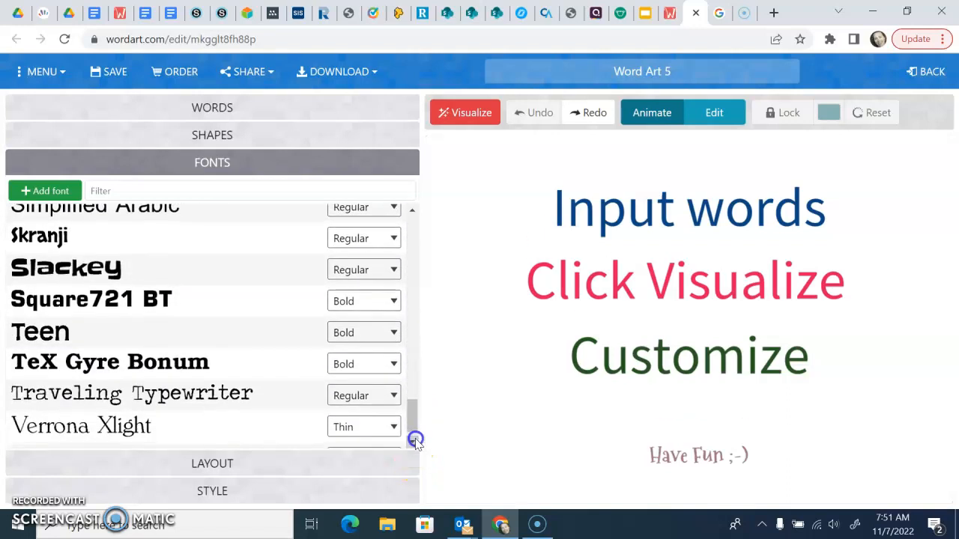
click(414, 442)
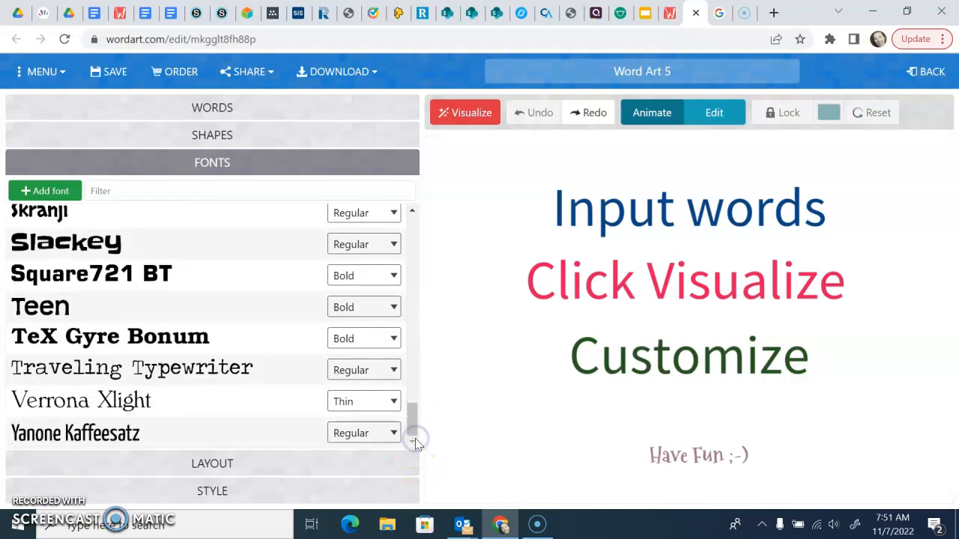
click(215, 367)
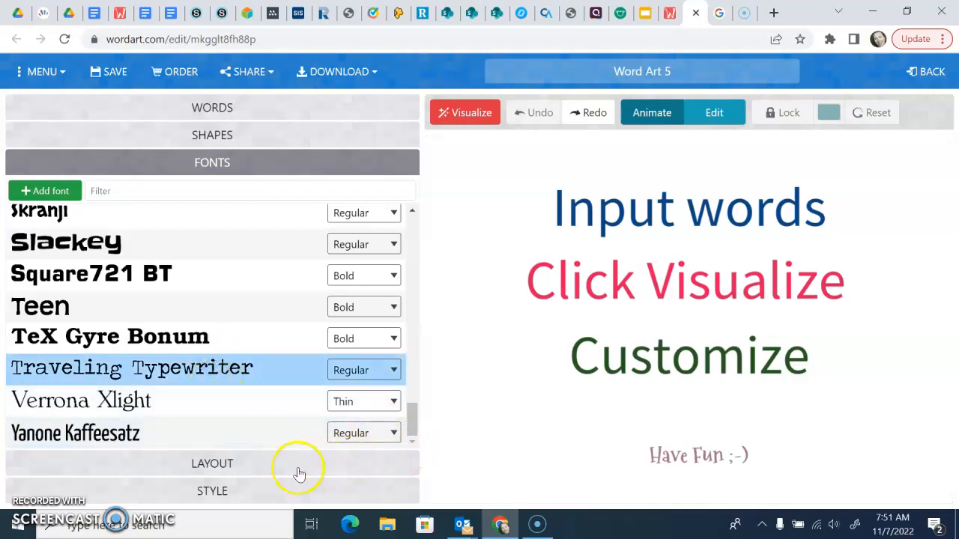
- Select the Random layout for the arrangement of the words
click(241, 463)
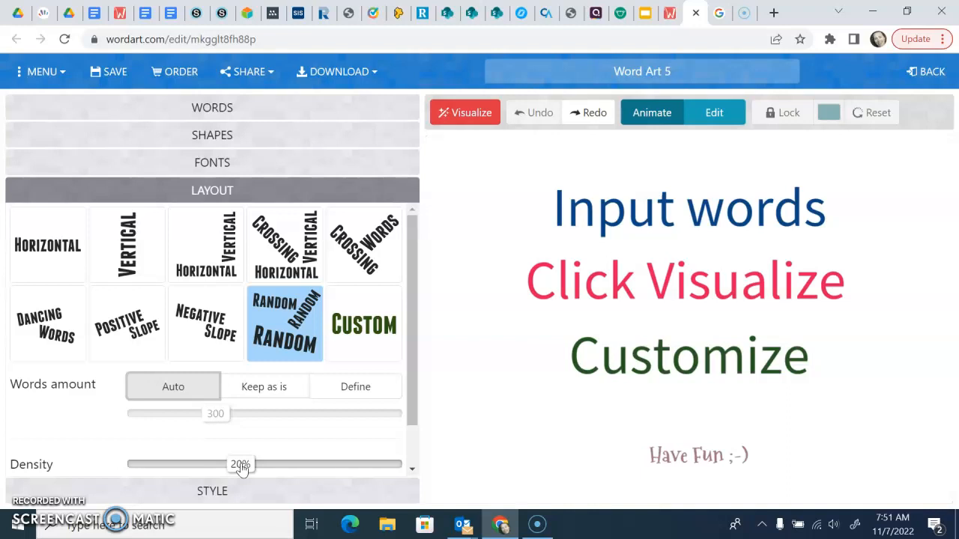
click(286, 328)
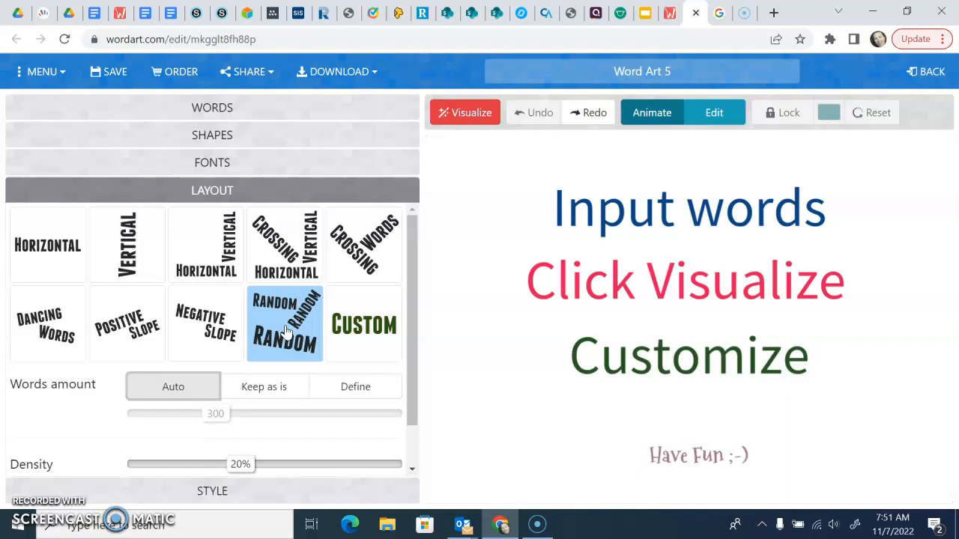
click(283, 348)
- Try the Custom option for the words colors and return to the Shape colors
click(222, 495)
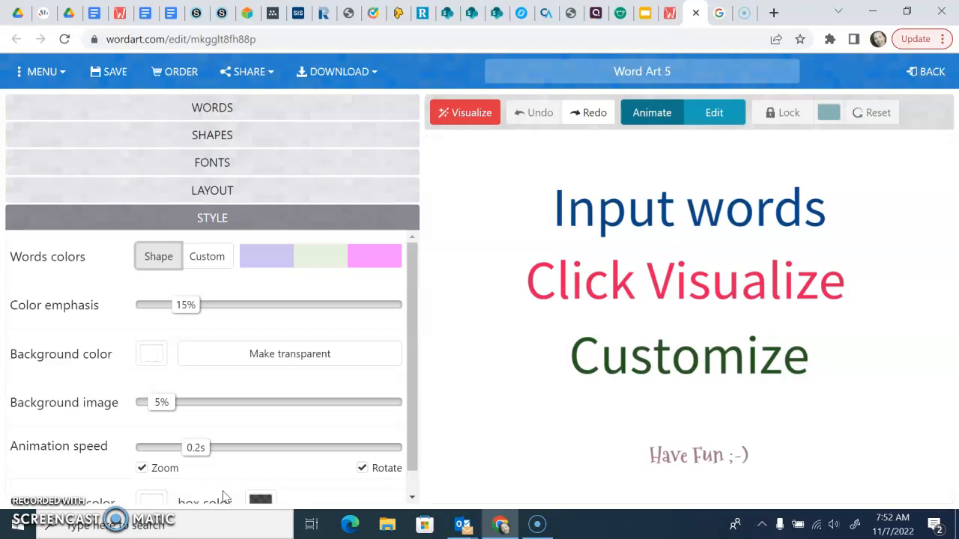
click(212, 263)
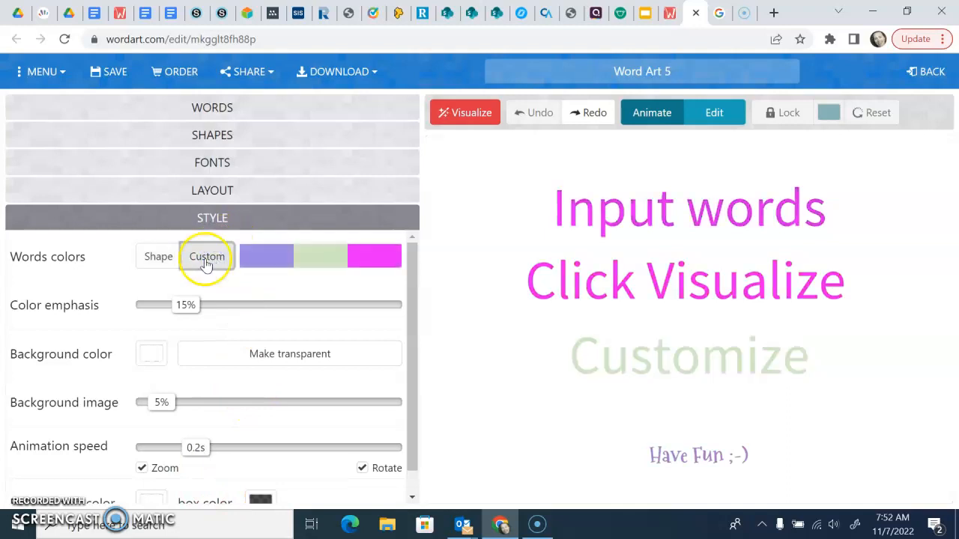
click(163, 258)
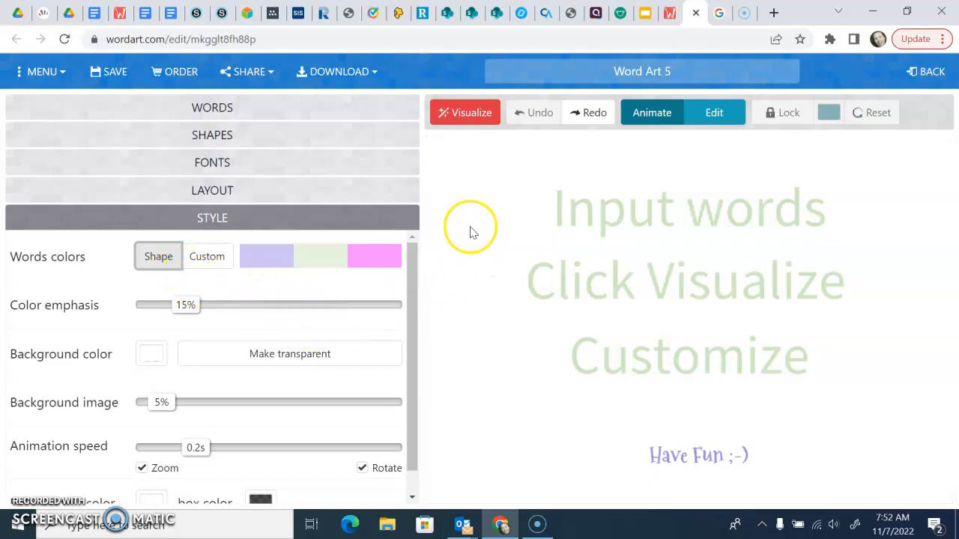
- Visualize the word art in the water drop shape and keep it in Animate mode
click(471, 119)
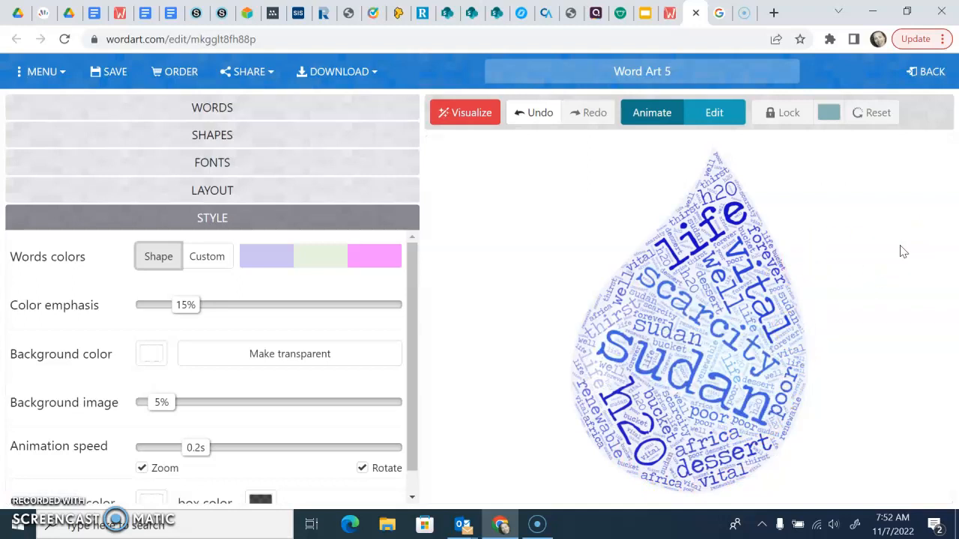
click(650, 112)
click(712, 114)
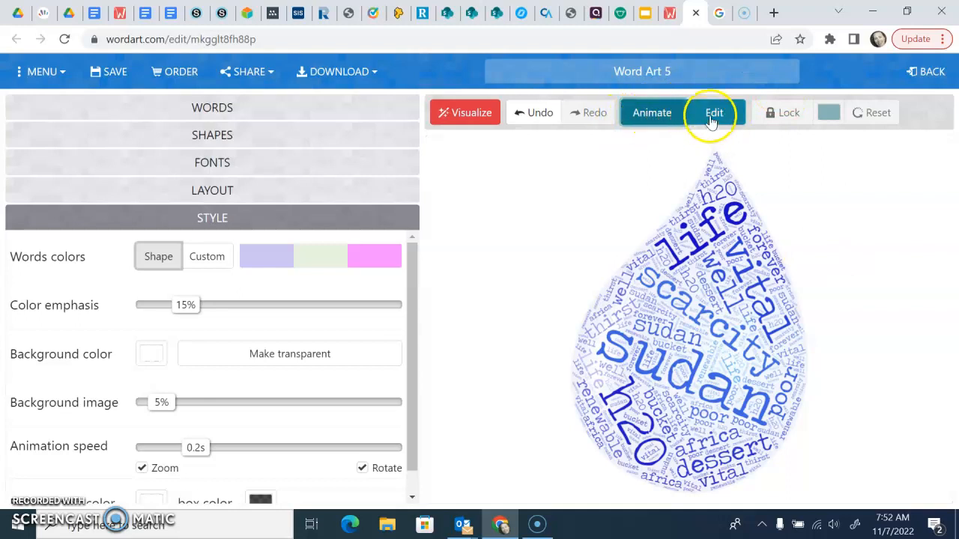
click(592, 209)
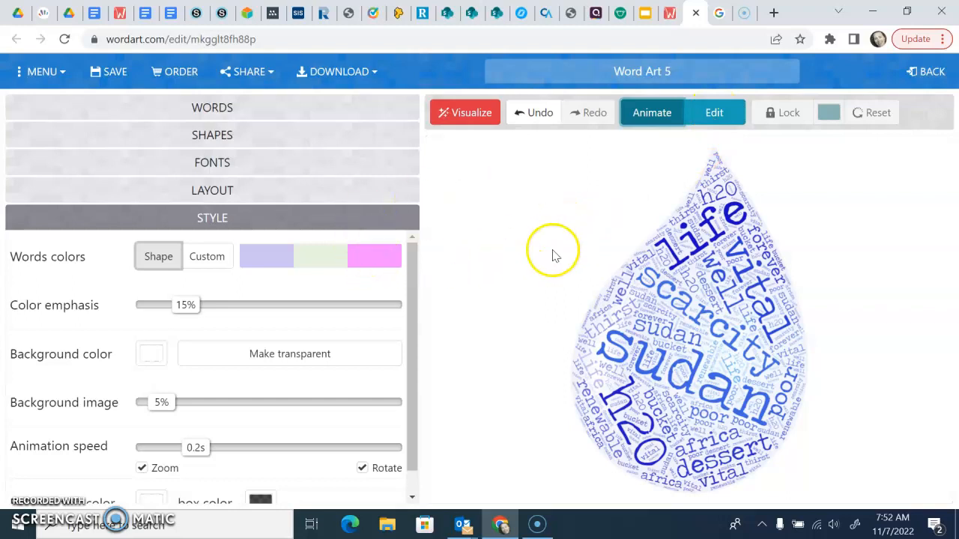
- Generate the share link of the word art and copy it to the clipboard
click(246, 75)
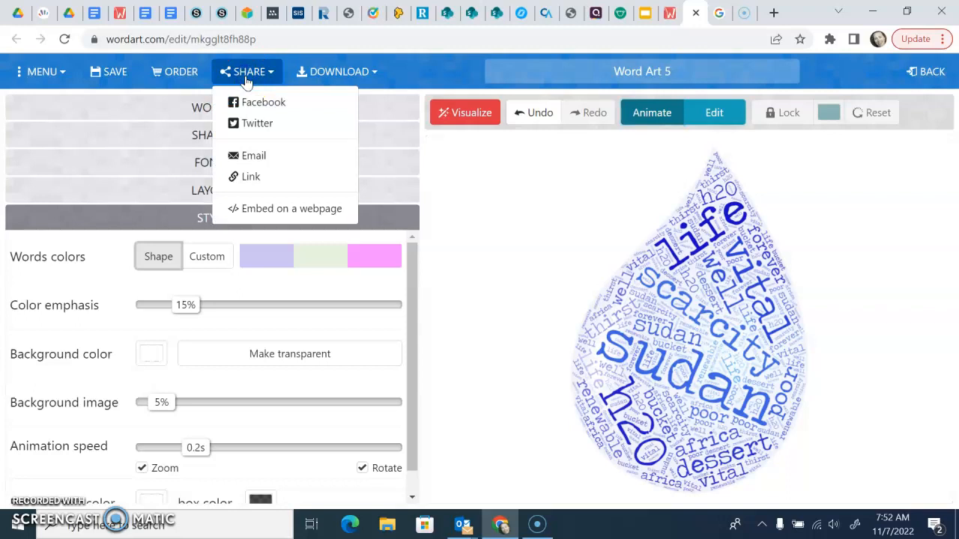
click(258, 177)
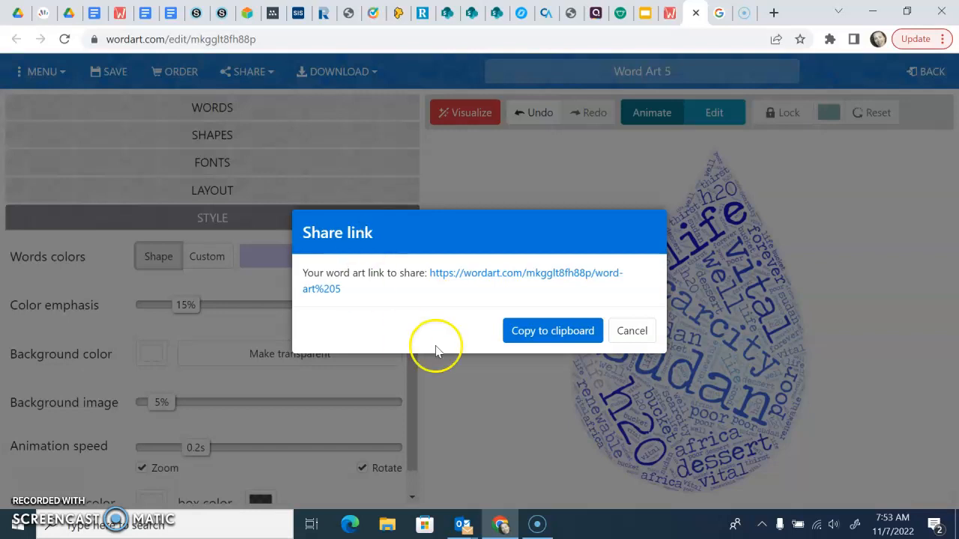
click(557, 335)
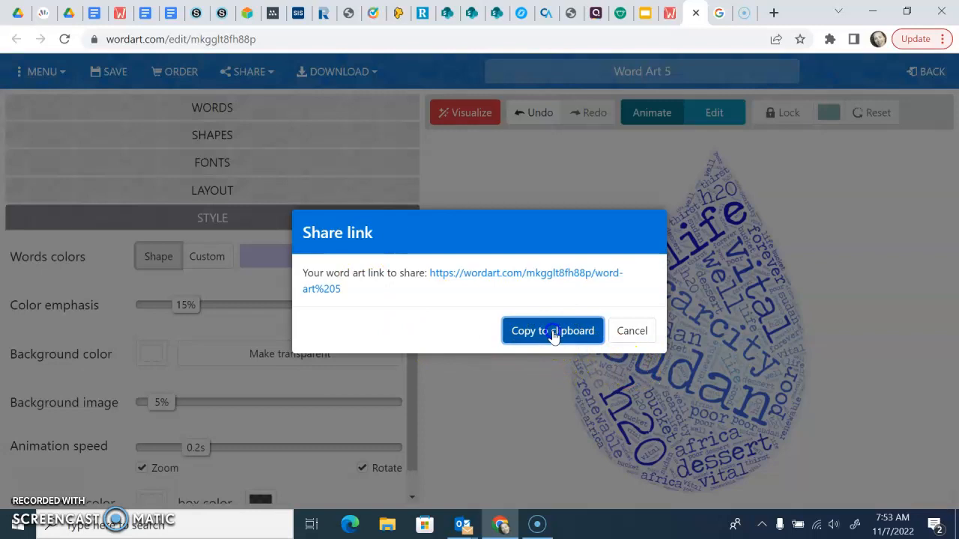
click(532, 389)
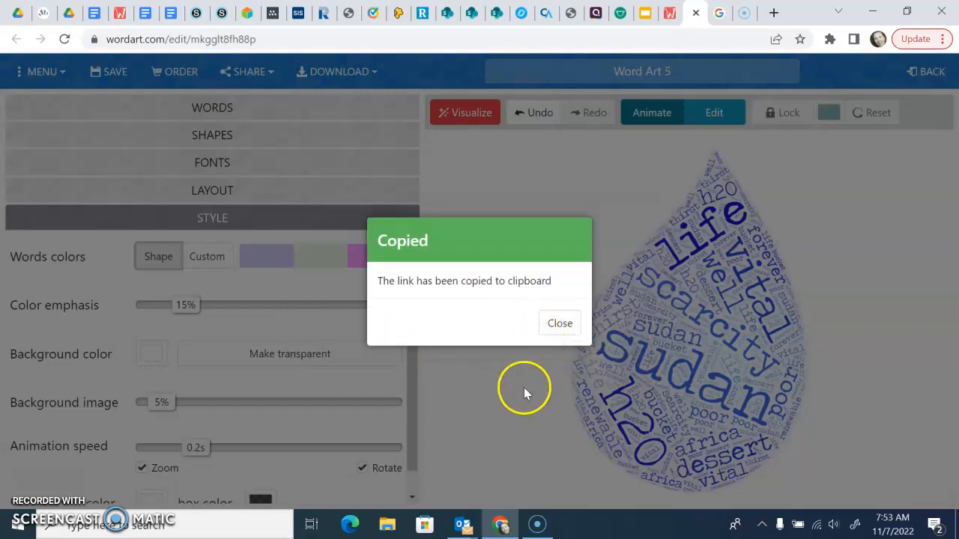
- Switch to the CREC course page and start a comment in the Water Scarcity Word Art discussion
click(197, 12)
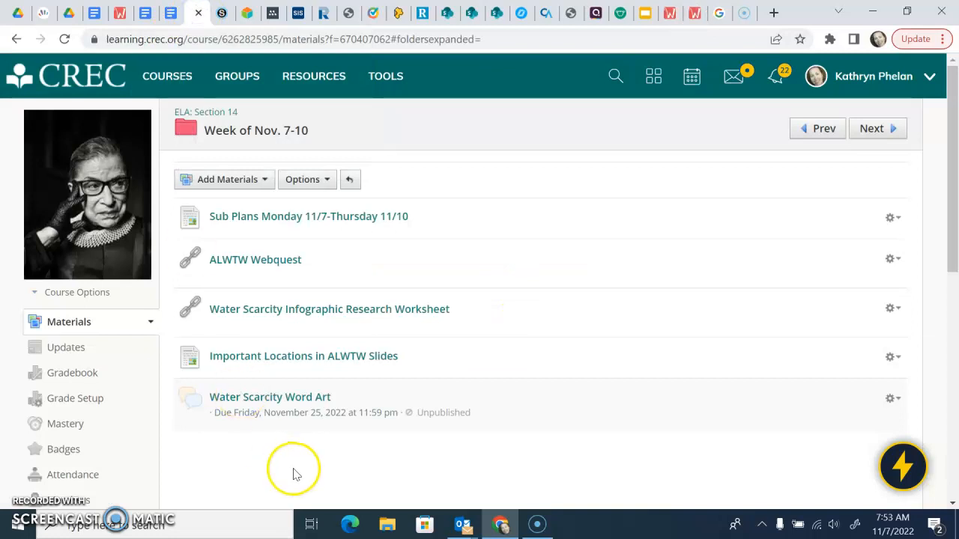
click(300, 396)
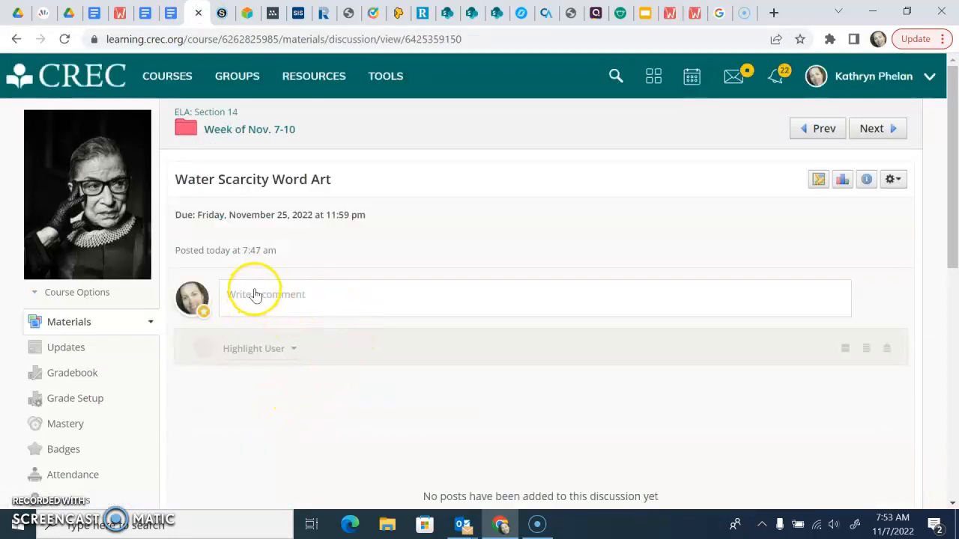
click(254, 294)
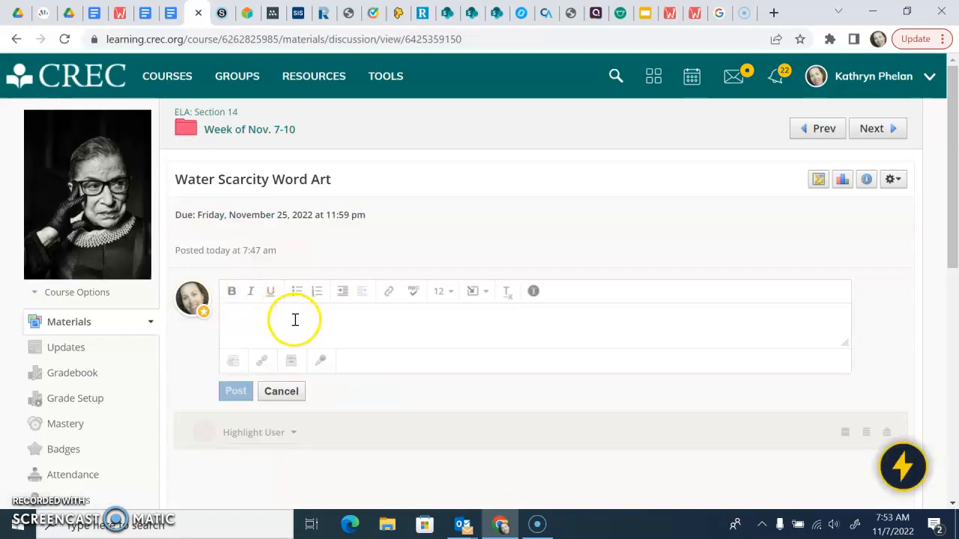
- Insert the copied word art URL as an inline link, displaying the teacher's name followed by "Water Word Art"
click(390, 294)
click(459, 263)
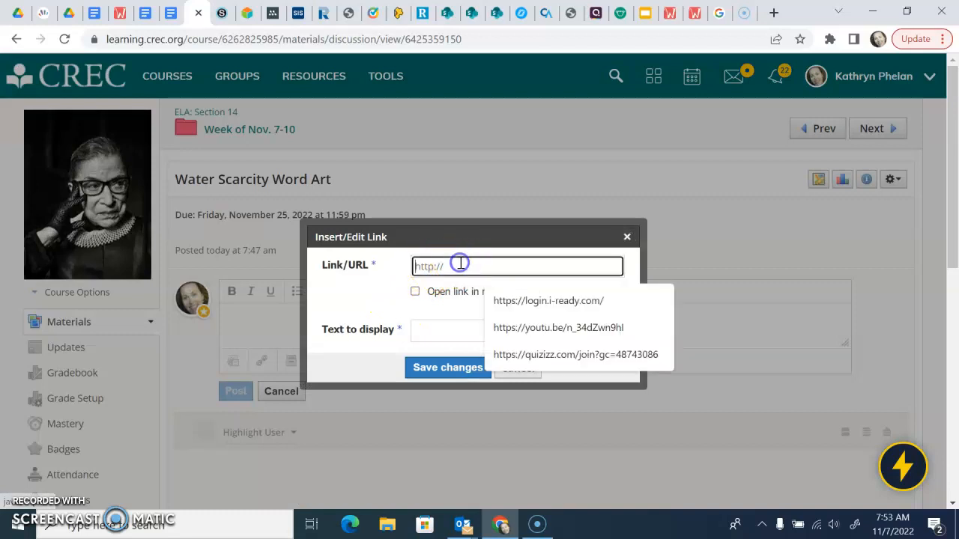
key(ctrl+v)
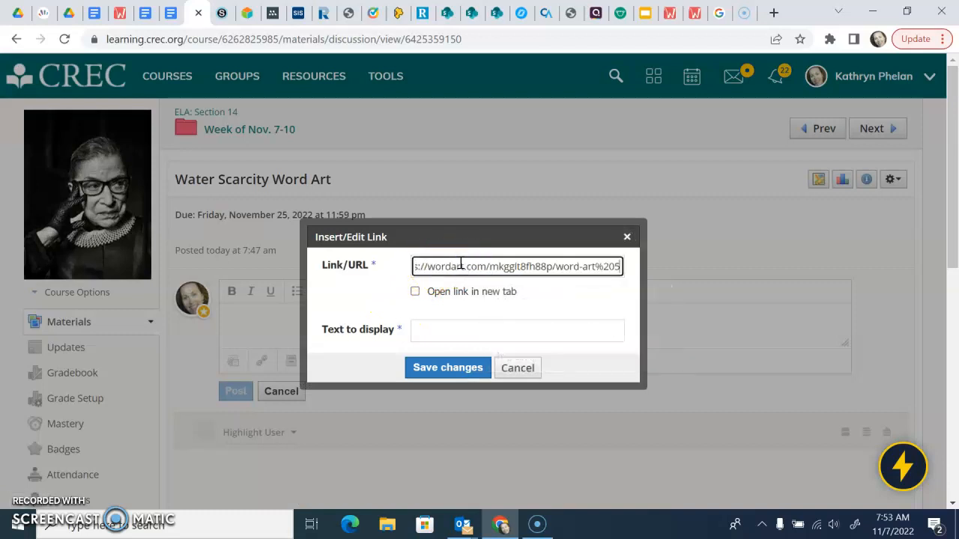
click(438, 327)
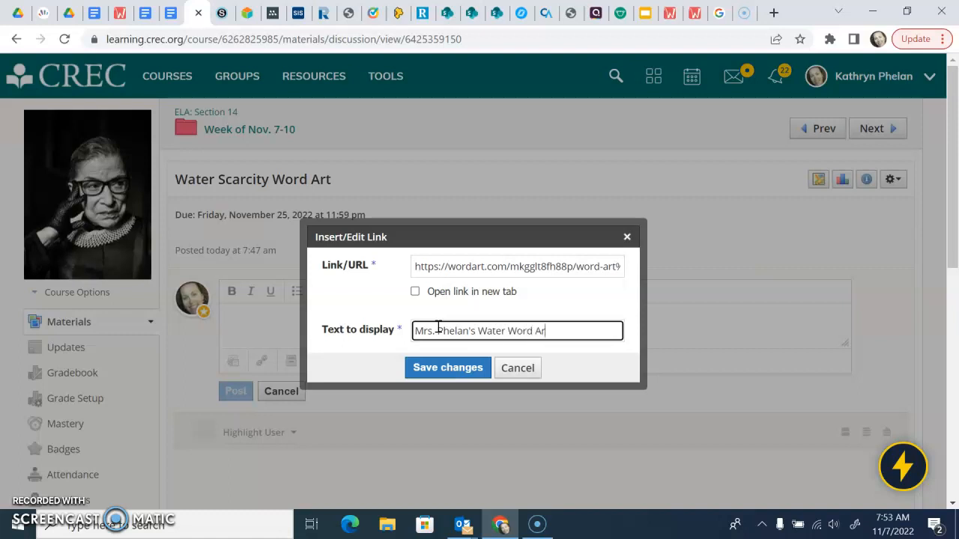
click(450, 368)
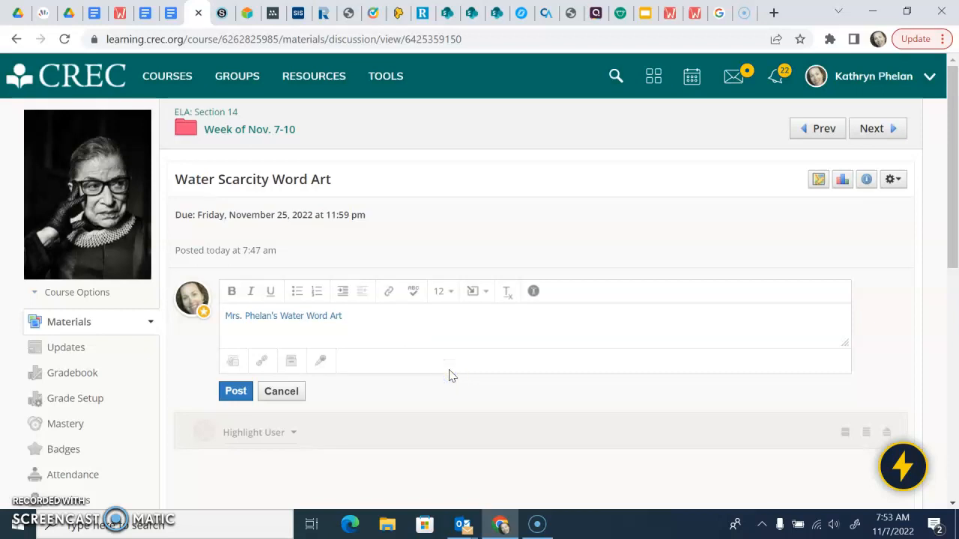
- Review the URL and display text of the comment's inline link and save the link settings
click(236, 393)
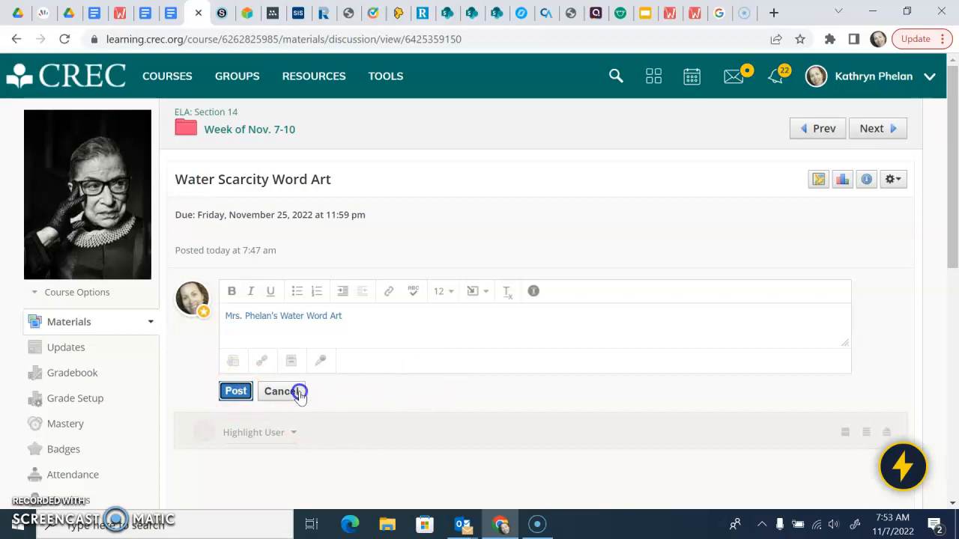
click(390, 294)
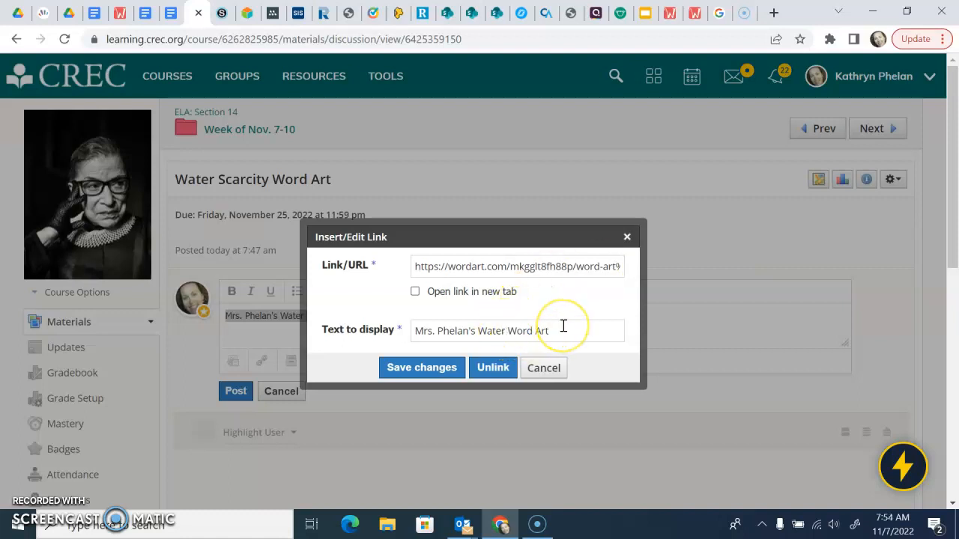
click(409, 368)
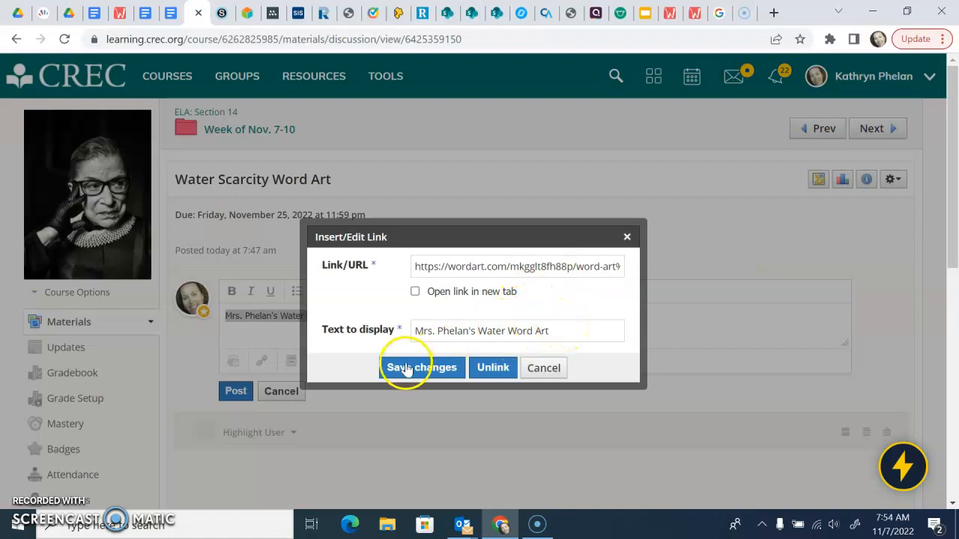
- Post the comment containing the word art link to the Water Scarcity Word Art discussion and locate it among the posts
click(251, 393)
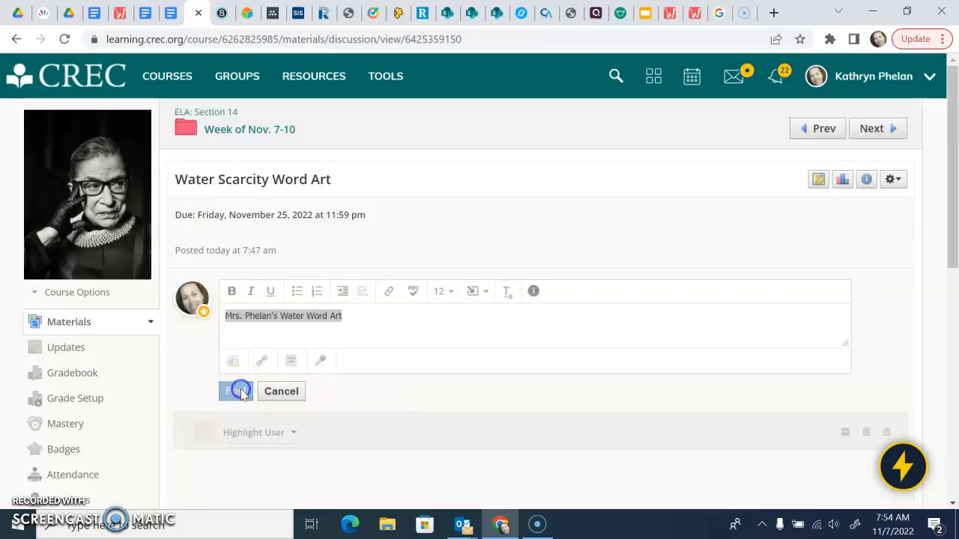
scroll(240, 389, down, 5)
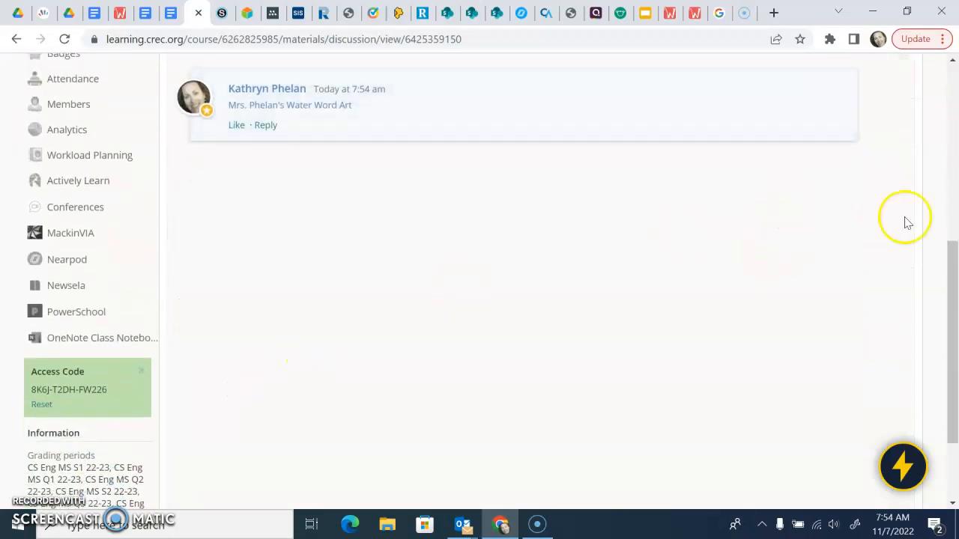
click(953, 285)
drag(953, 285, 955, 206)
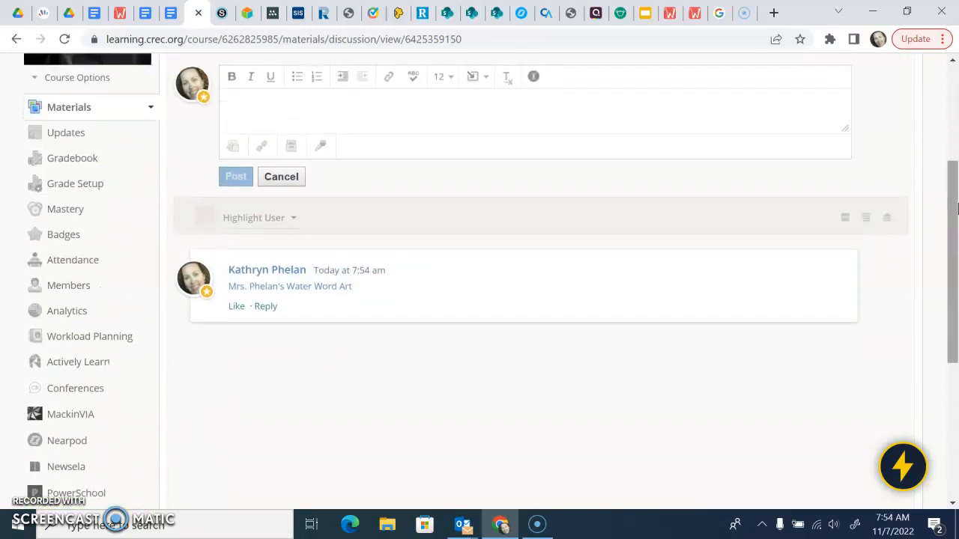
- Open the posted word art link, continue past the redirect notice, and check the shared water drop word art page
click(324, 292)
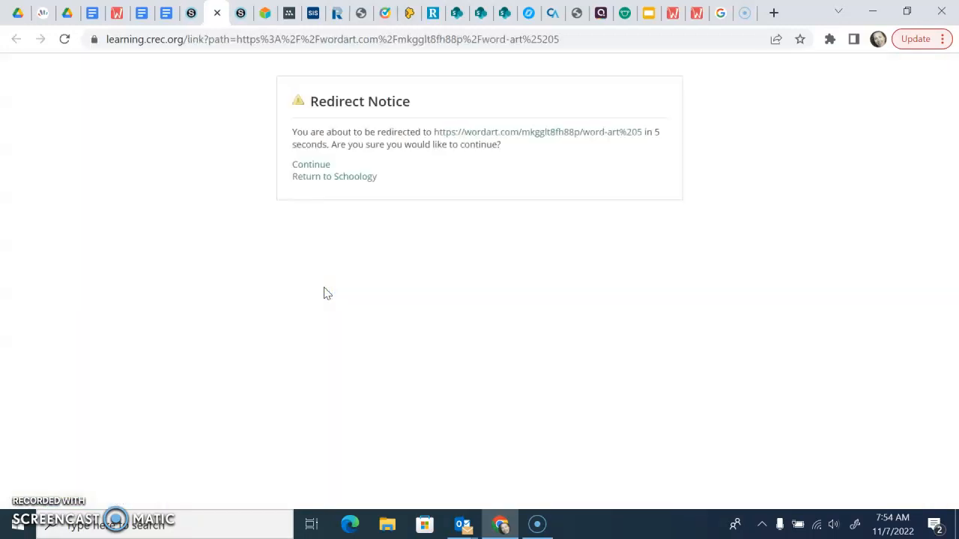
click(530, 142)
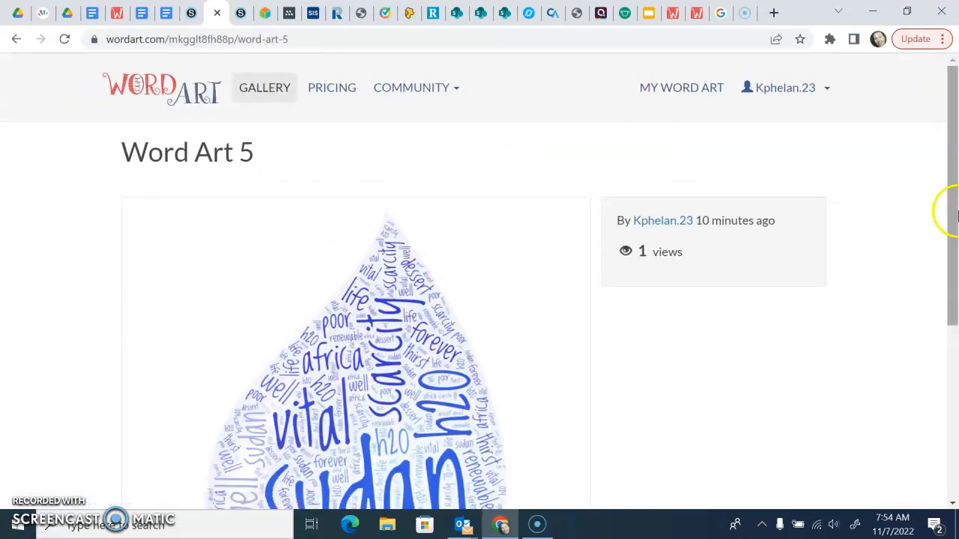
drag(955, 169, 956, 110)
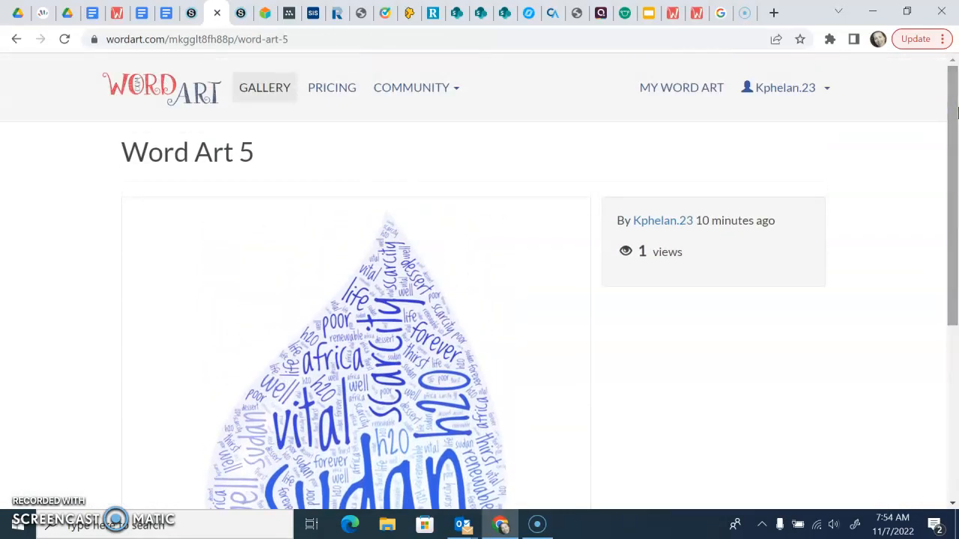